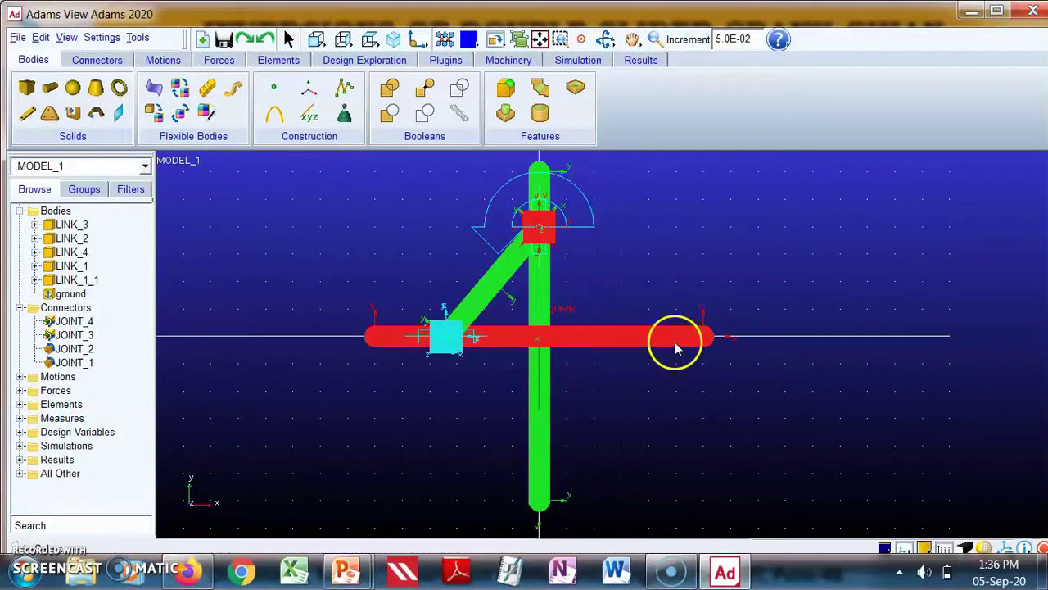
Fix the red horizontal link LINK_1_1 to ground at its right end
click(97, 62)
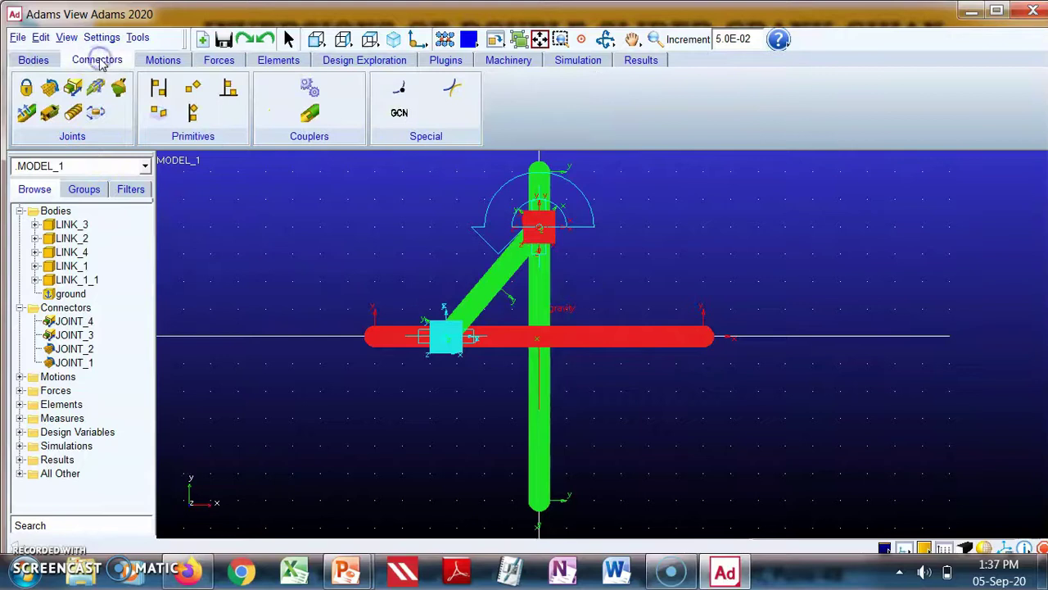
click(27, 88)
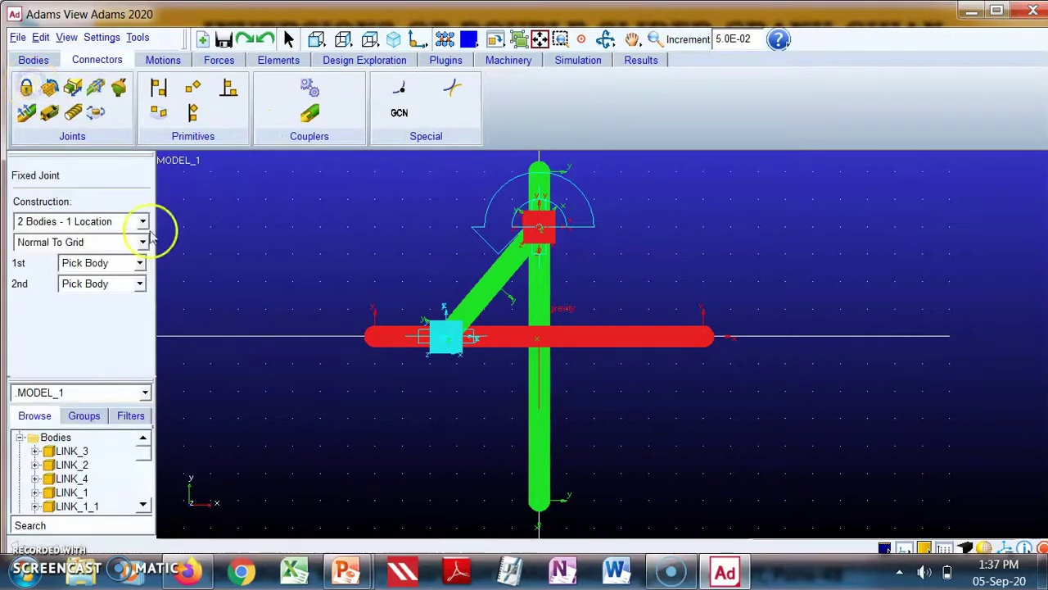
click(683, 346)
click(703, 370)
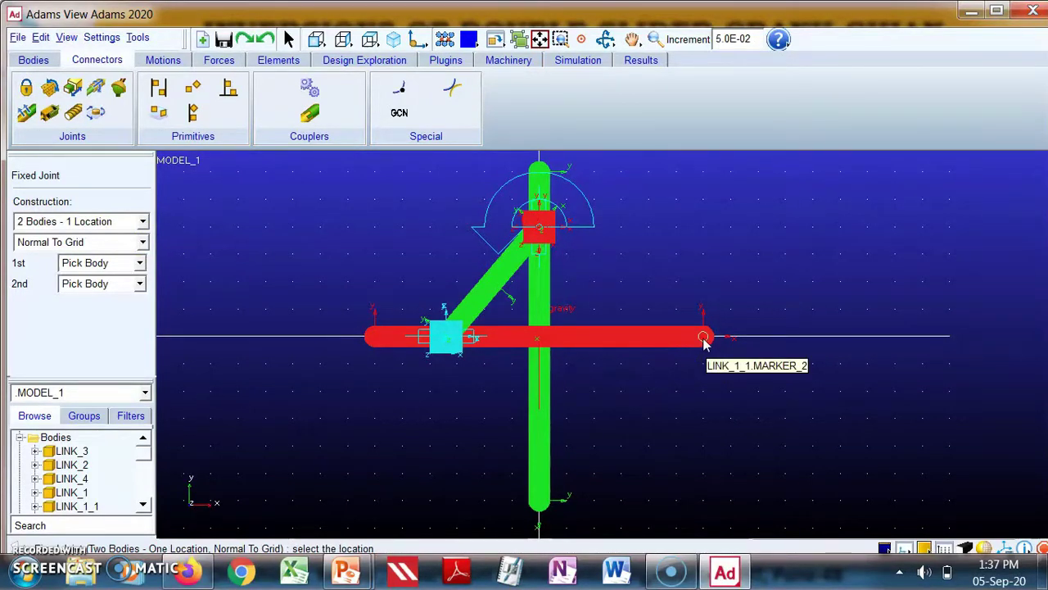
click(703, 339)
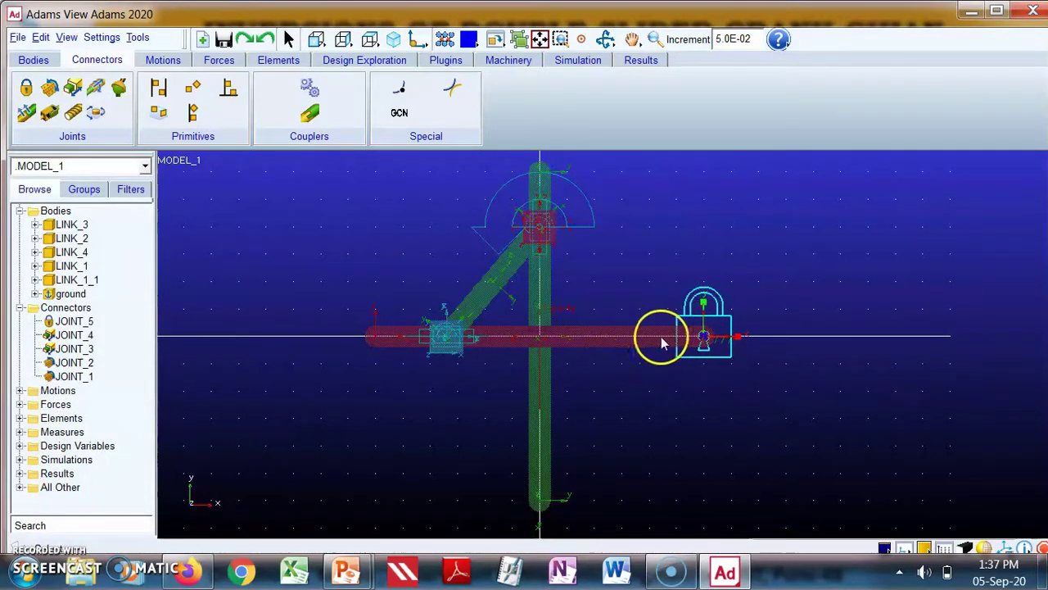
click(618, 409)
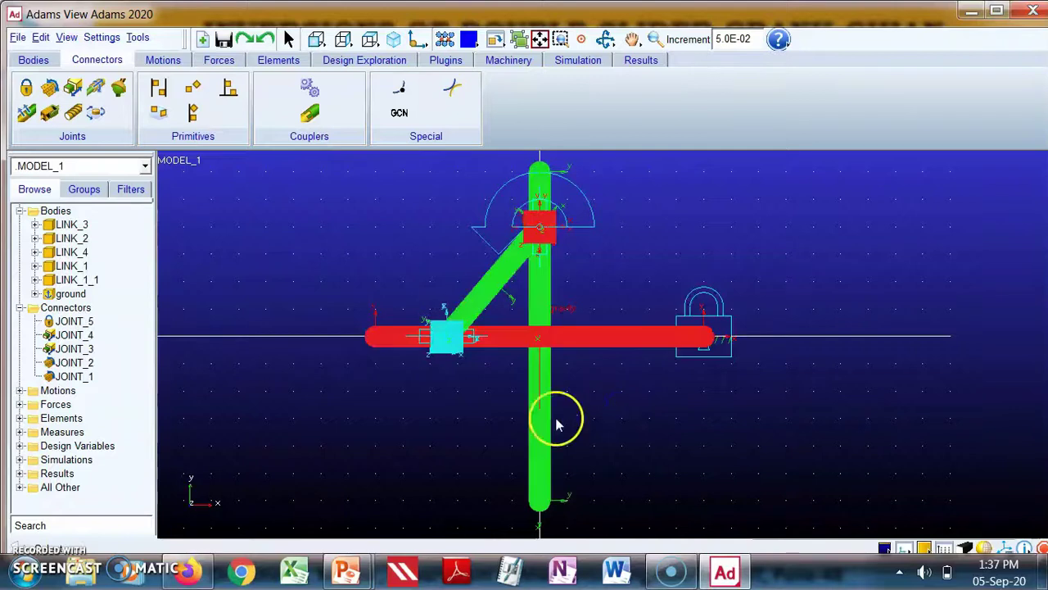
Fix the green vertical link LINK_1 to ground at its bottom end
click(28, 88)
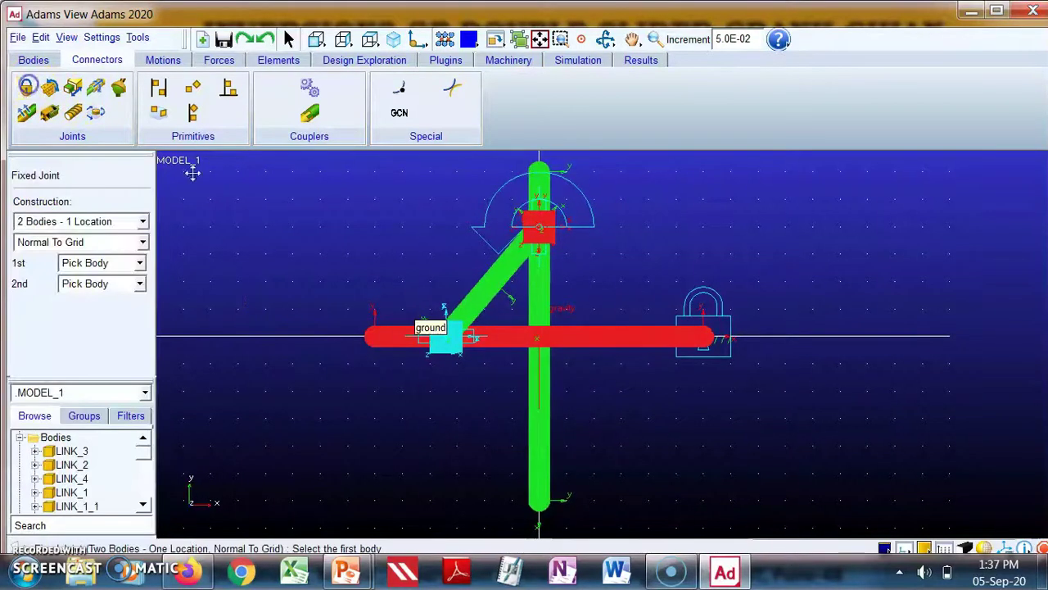
click(547, 481)
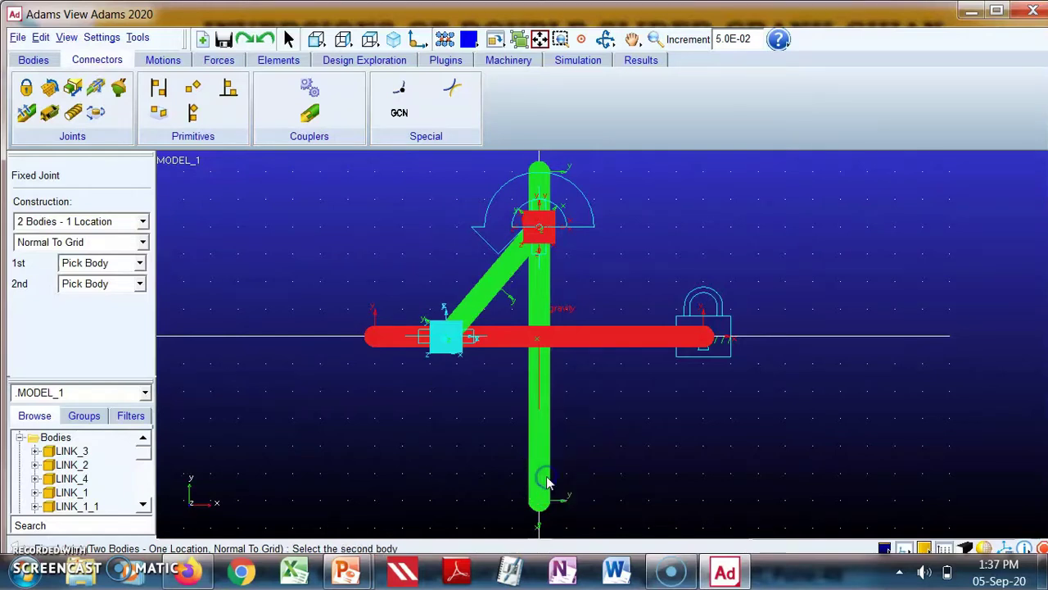
click(571, 481)
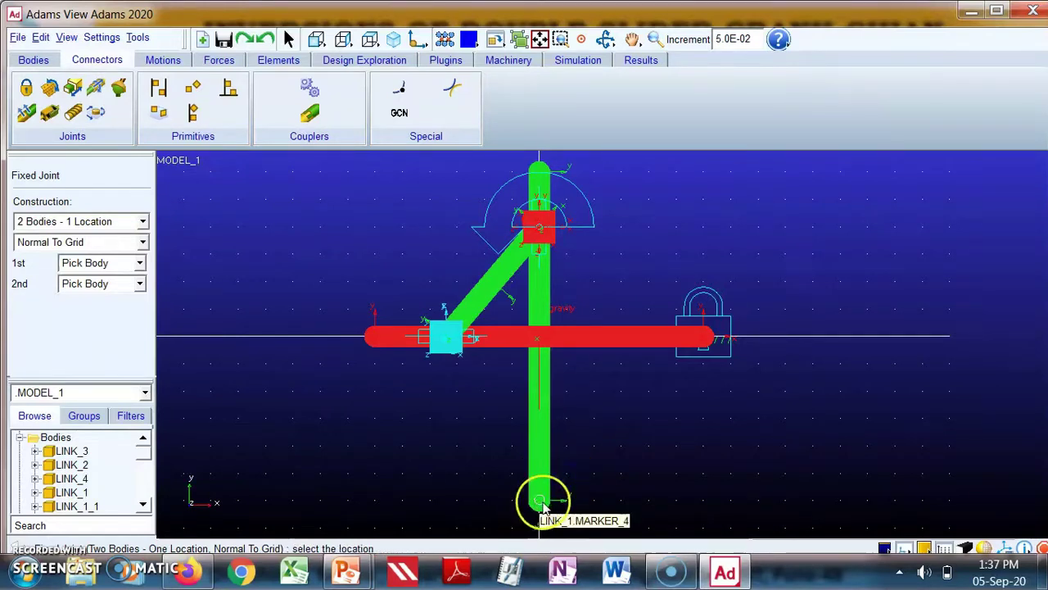
click(541, 503)
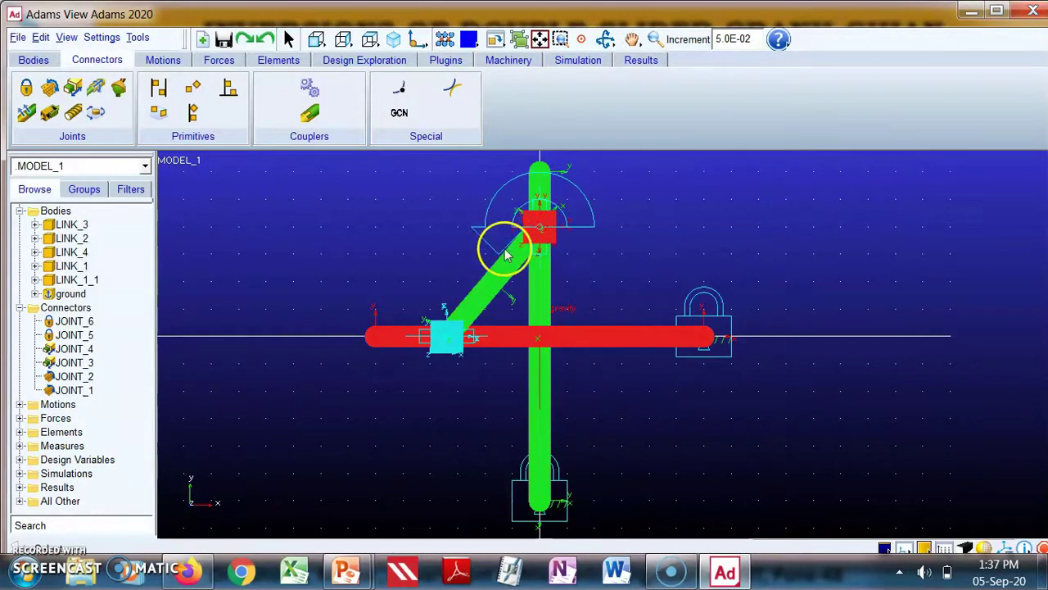
Run a 15-second simulation of the elliptical trammel linkage, then stop it
click(579, 63)
click(163, 60)
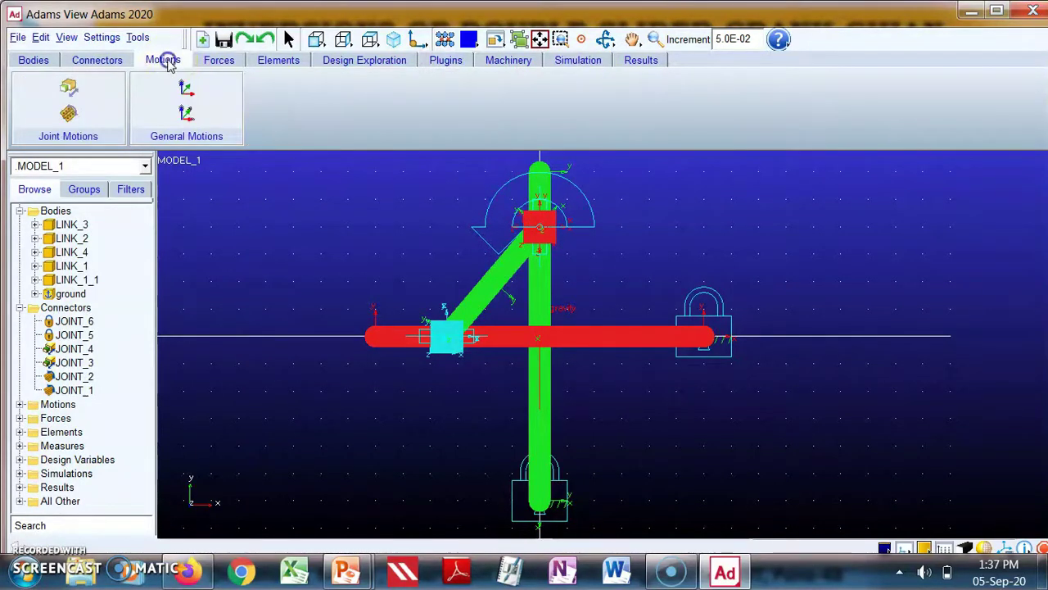
click(94, 110)
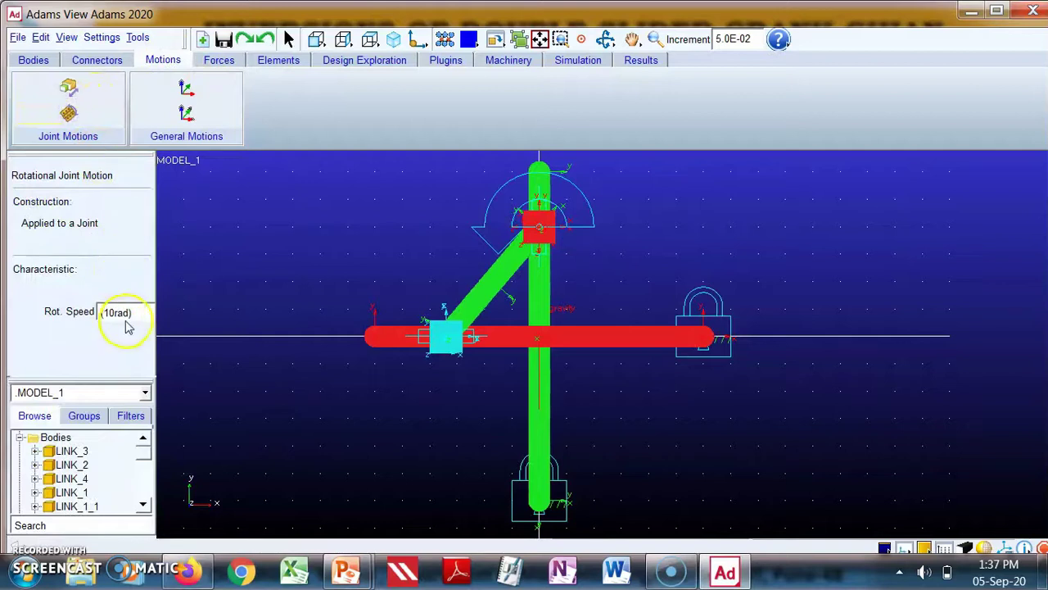
click(578, 62)
click(187, 90)
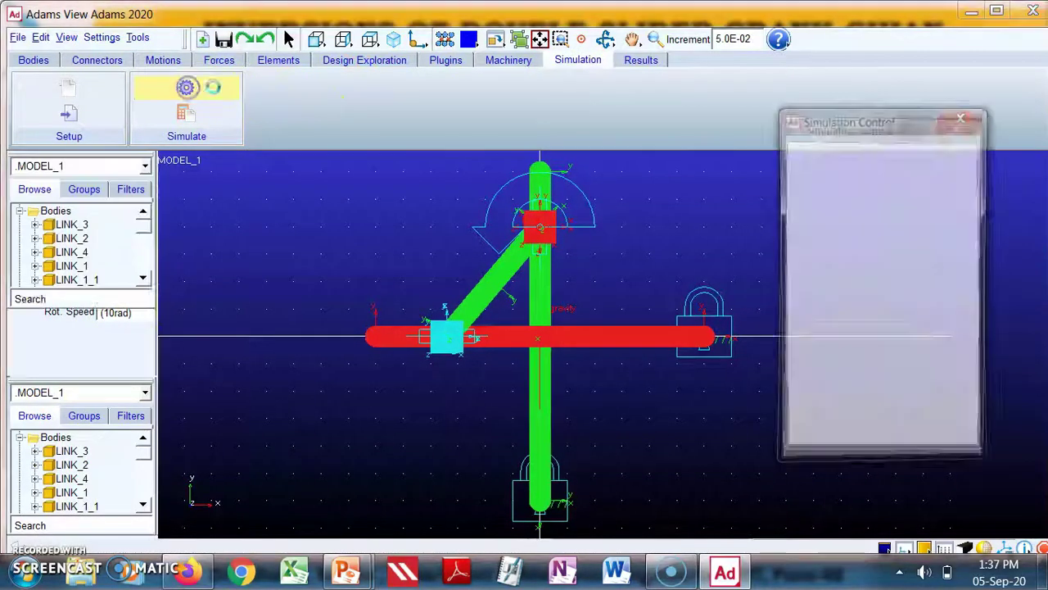
drag(871, 123, 877, 157)
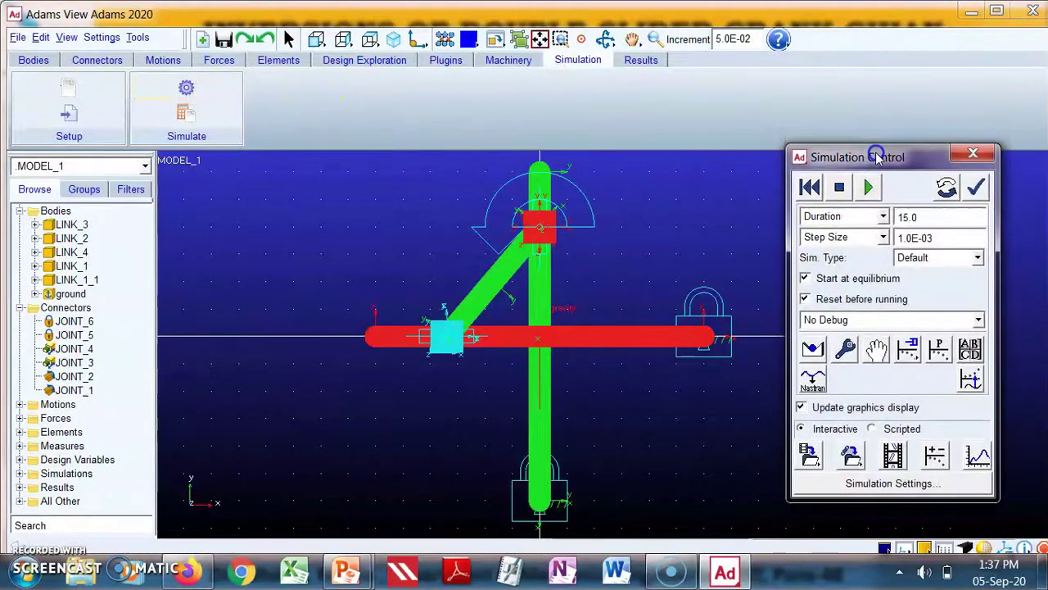
click(869, 187)
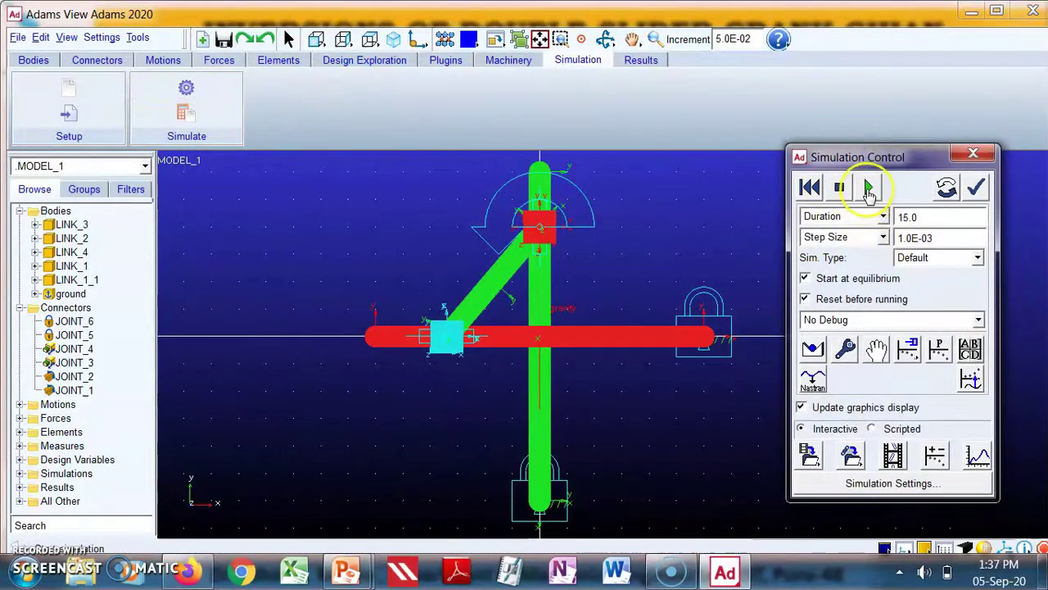
click(869, 188)
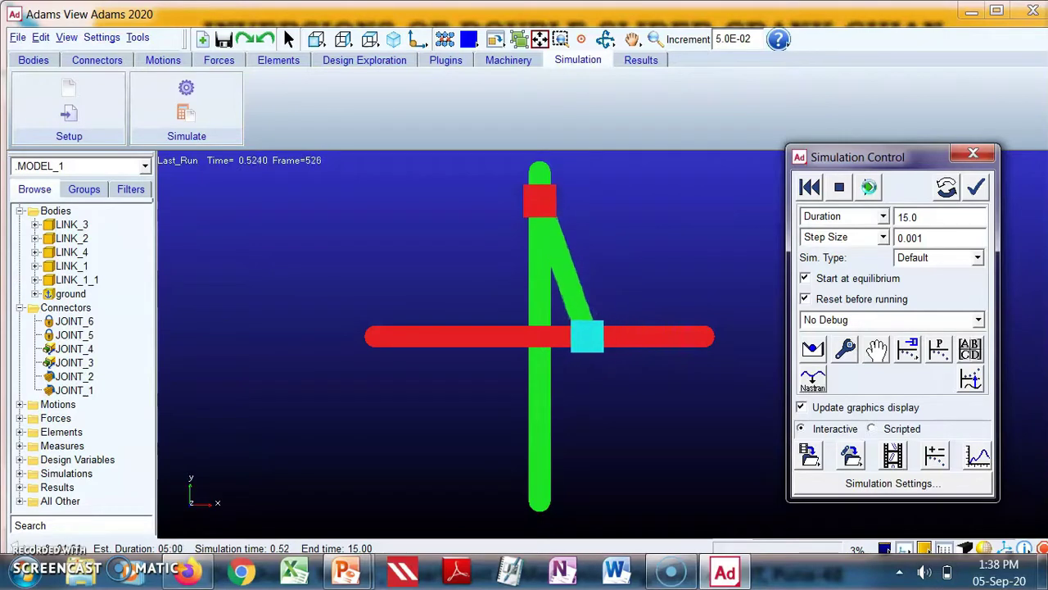
click(841, 189)
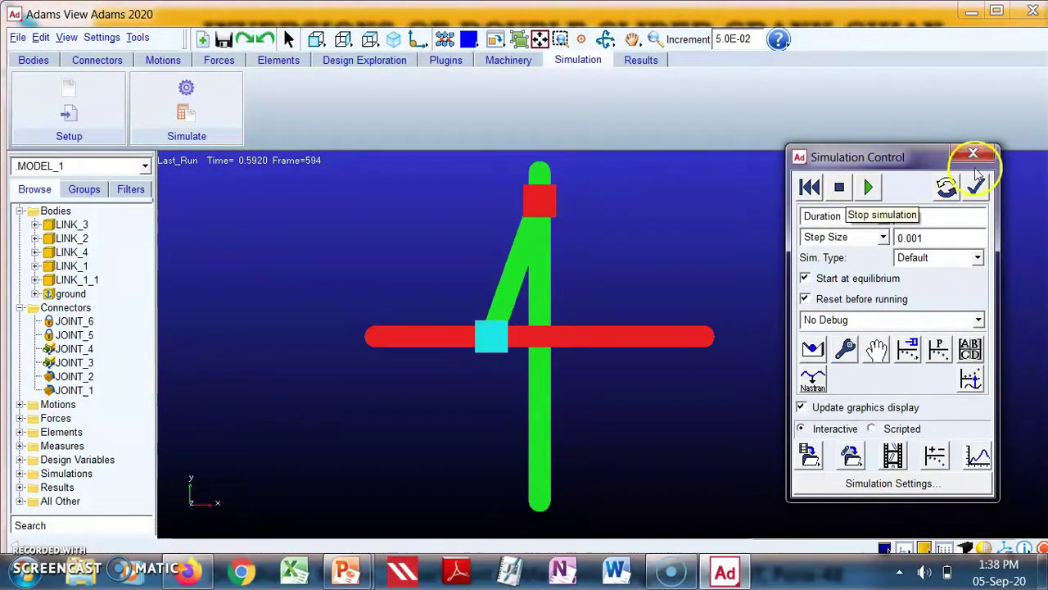
Replay the last run, then reset the model and close Simulation Control
click(948, 187)
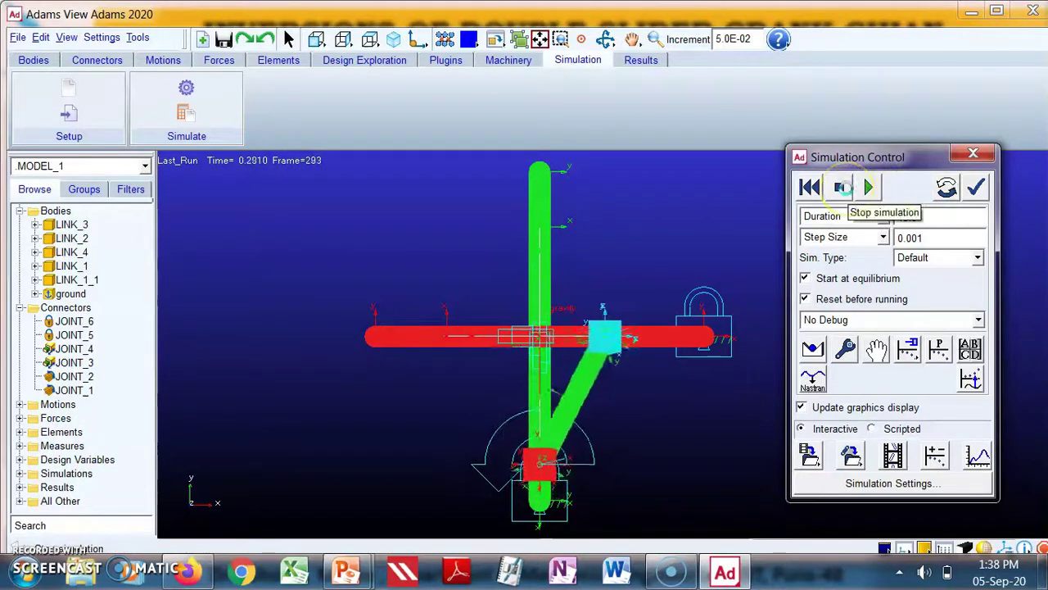
click(846, 188)
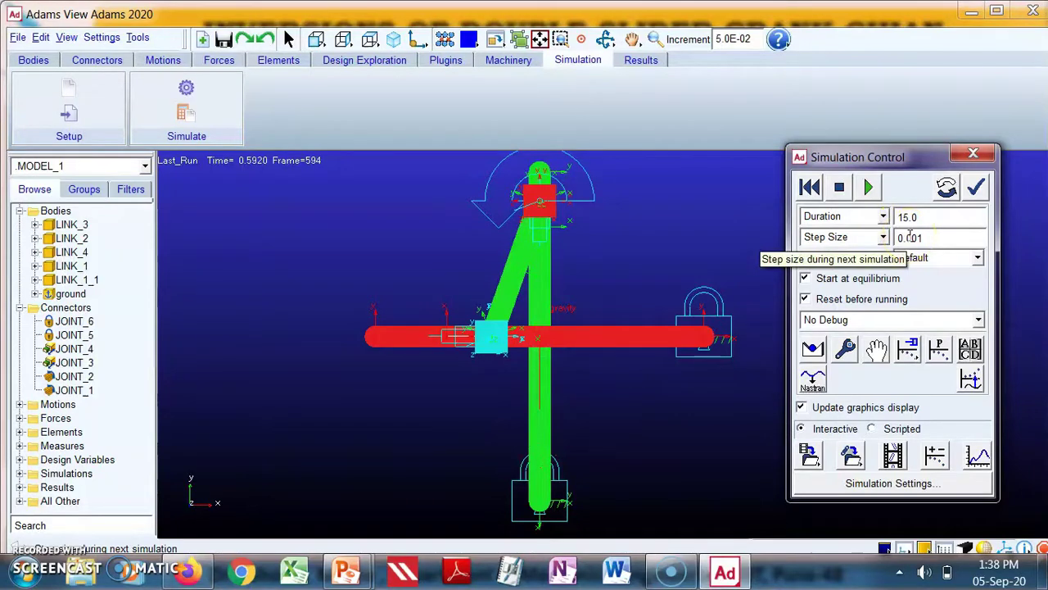
click(946, 187)
click(975, 187)
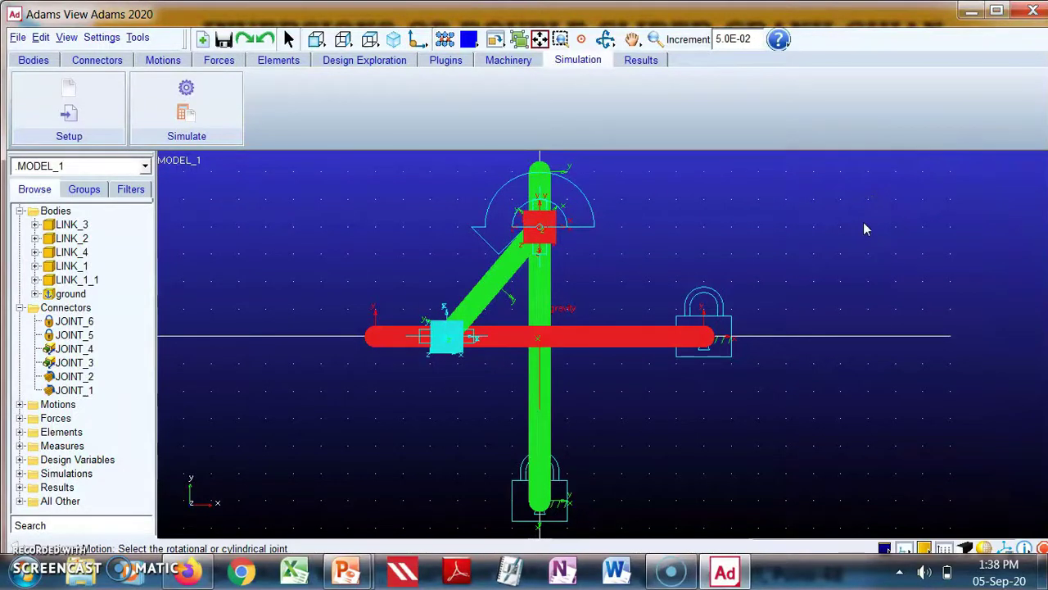
click(720, 320)
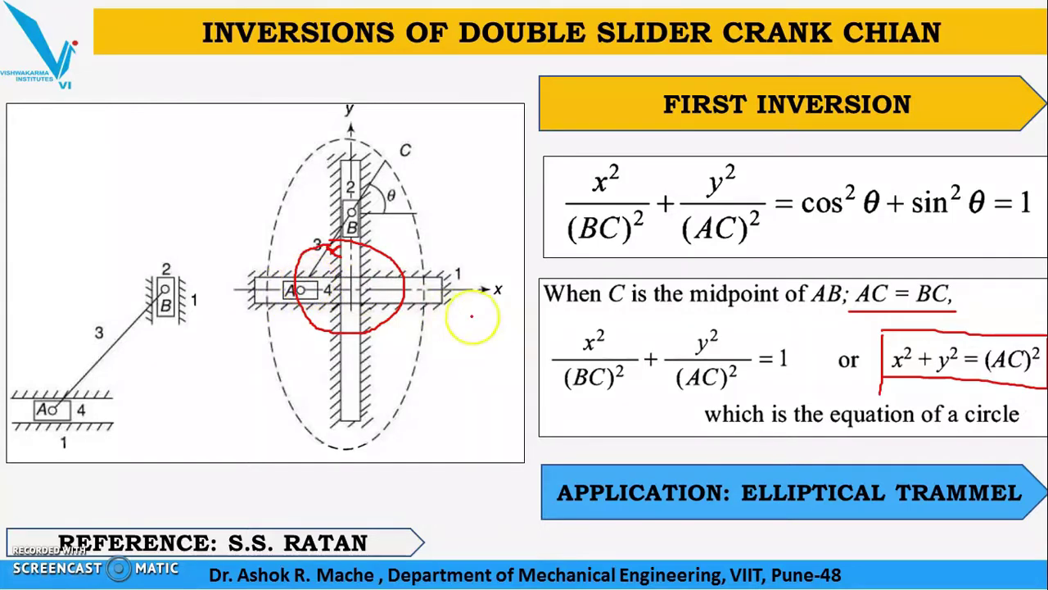
Advance the slideshow to the Scotch yoke second inversion slide
key(Right)
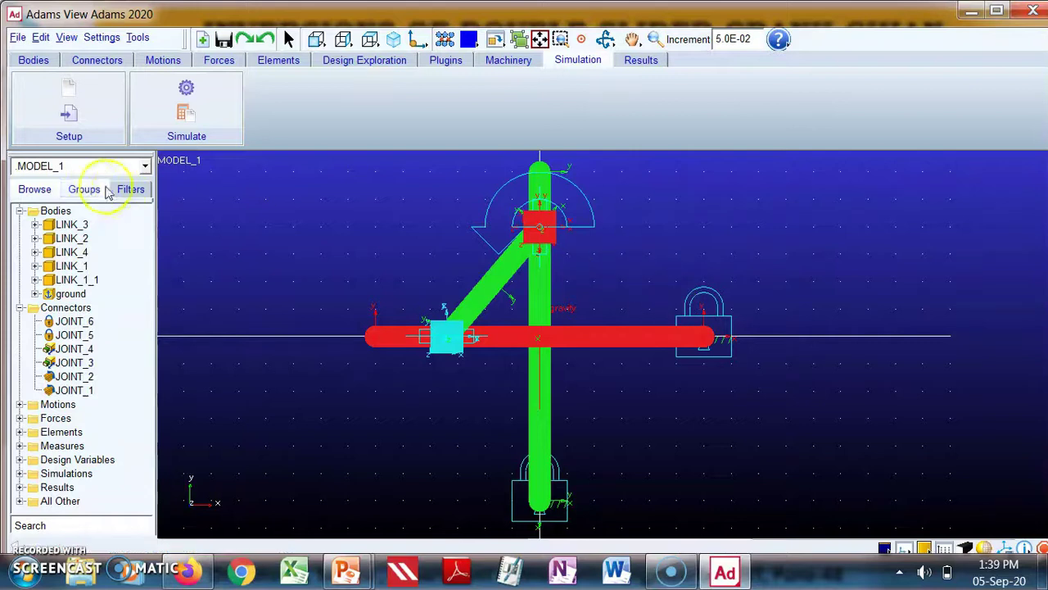
Delete JOINT_6 and JOINT_5 from the model browser
click(33, 60)
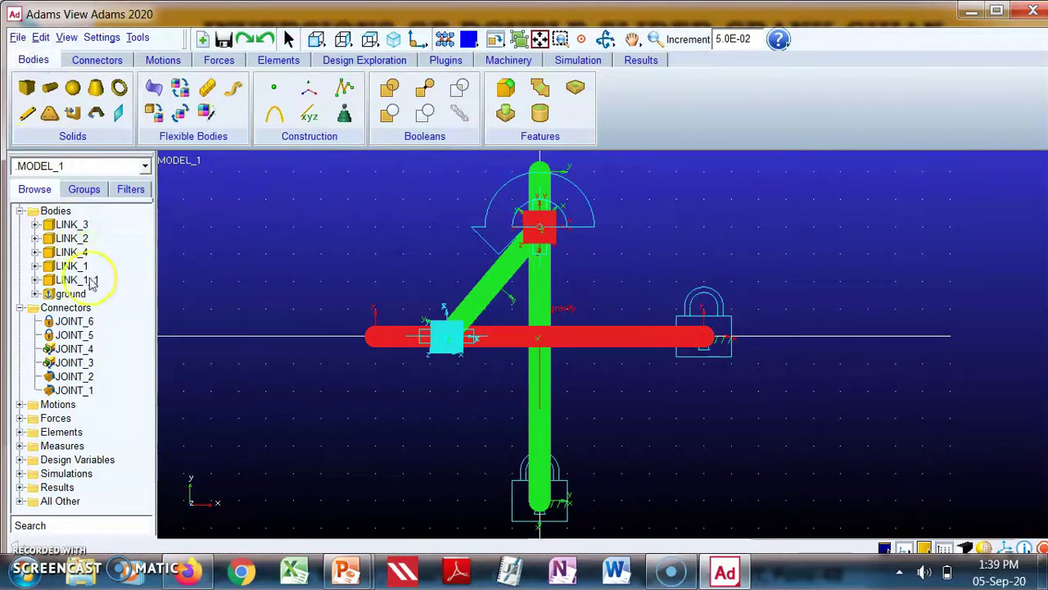
click(80, 322)
right_click(82, 324)
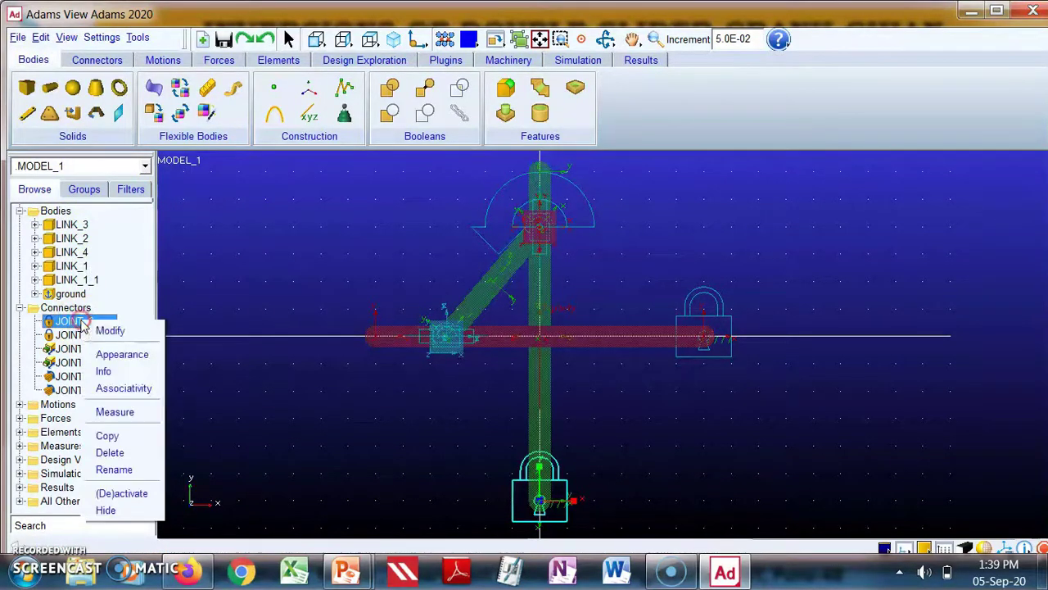
click(123, 451)
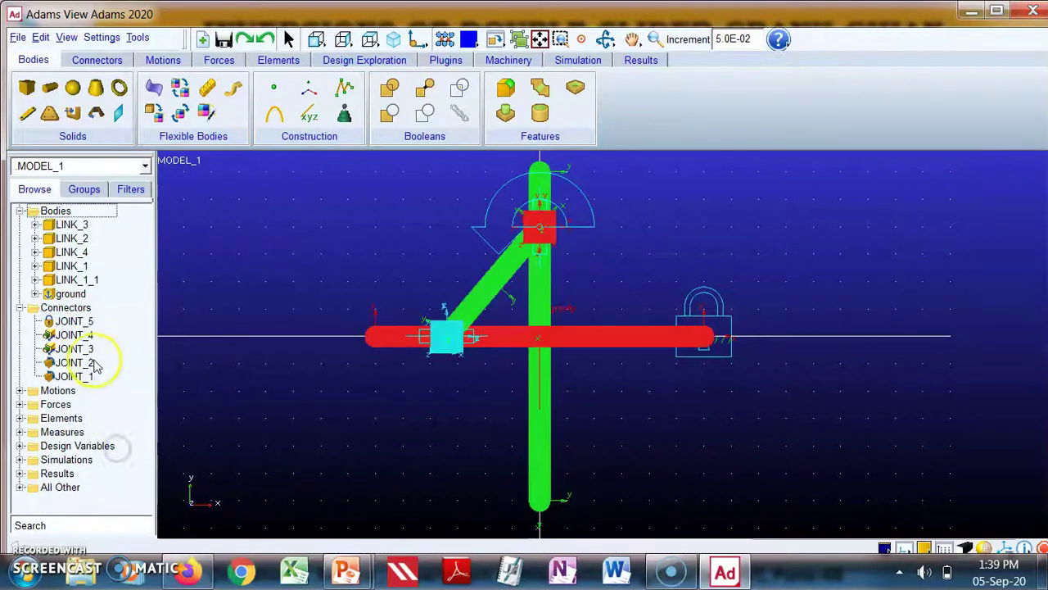
click(72, 321)
right_click(72, 322)
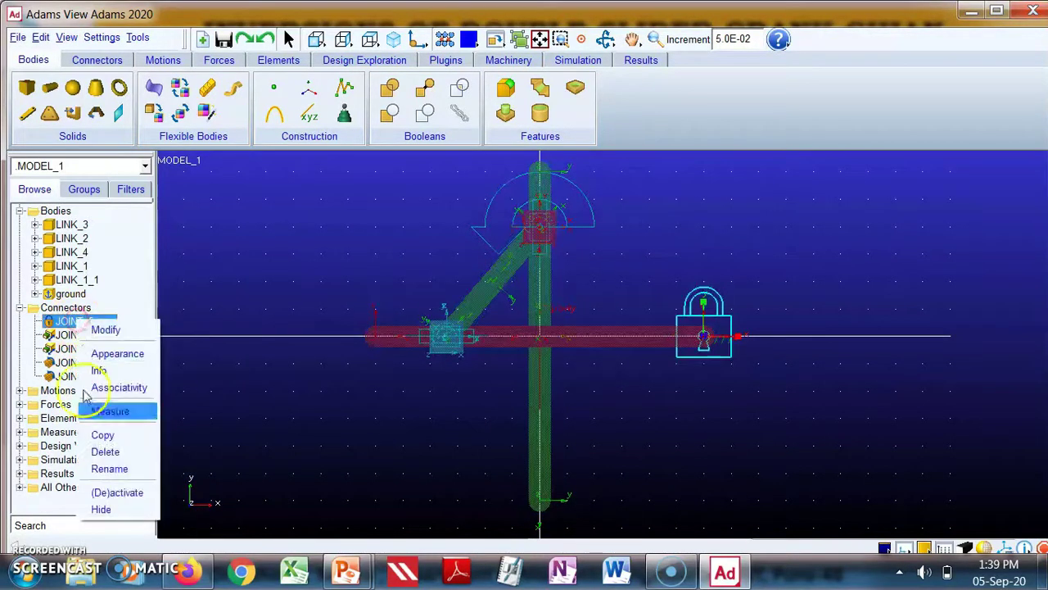
click(105, 452)
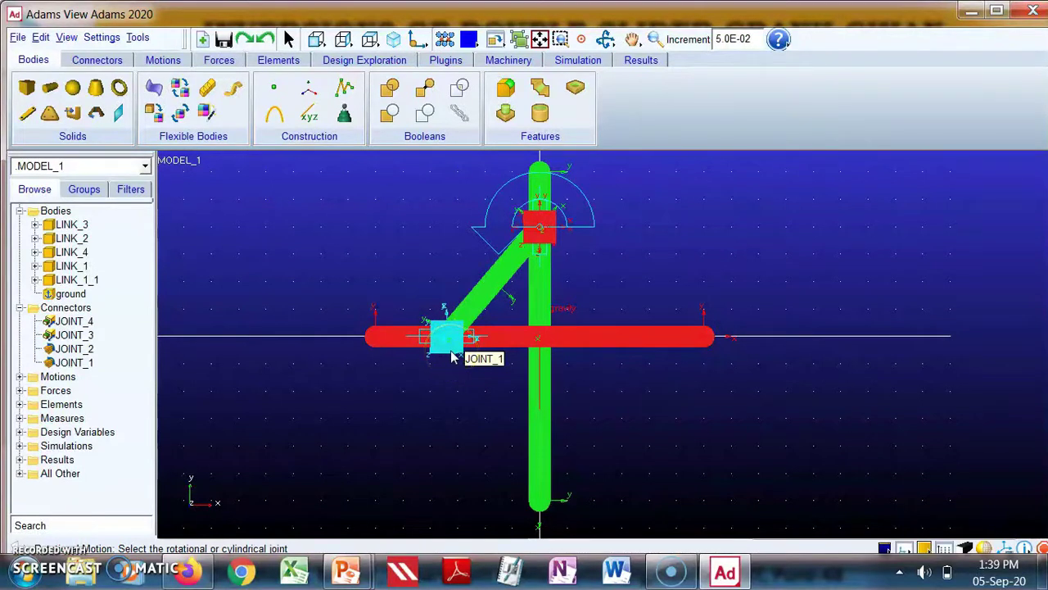
Add a fixed joint anchoring the cyan block LINK_4 to ground
click(96, 60)
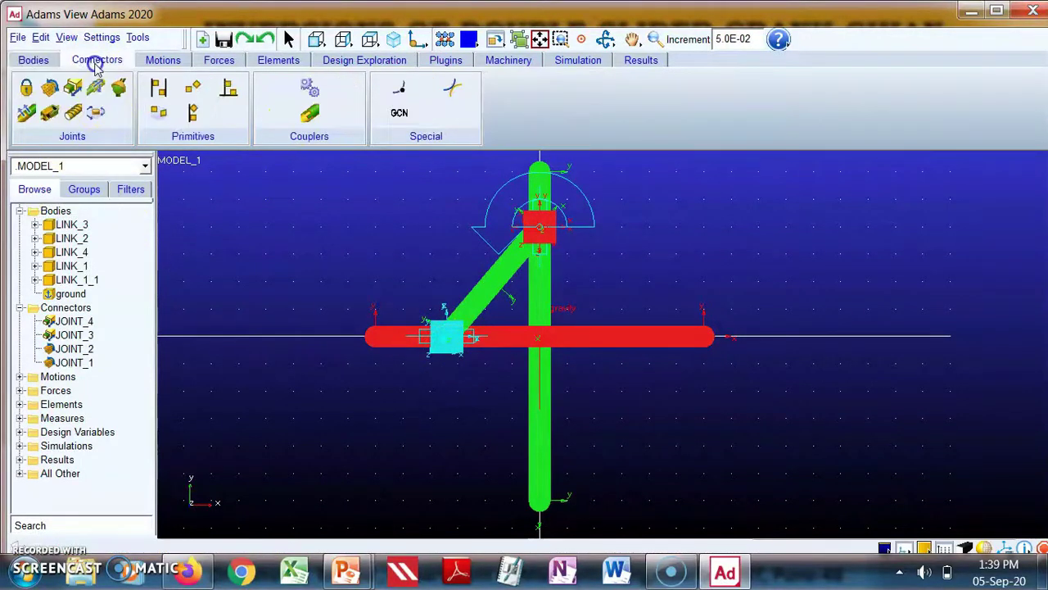
click(26, 88)
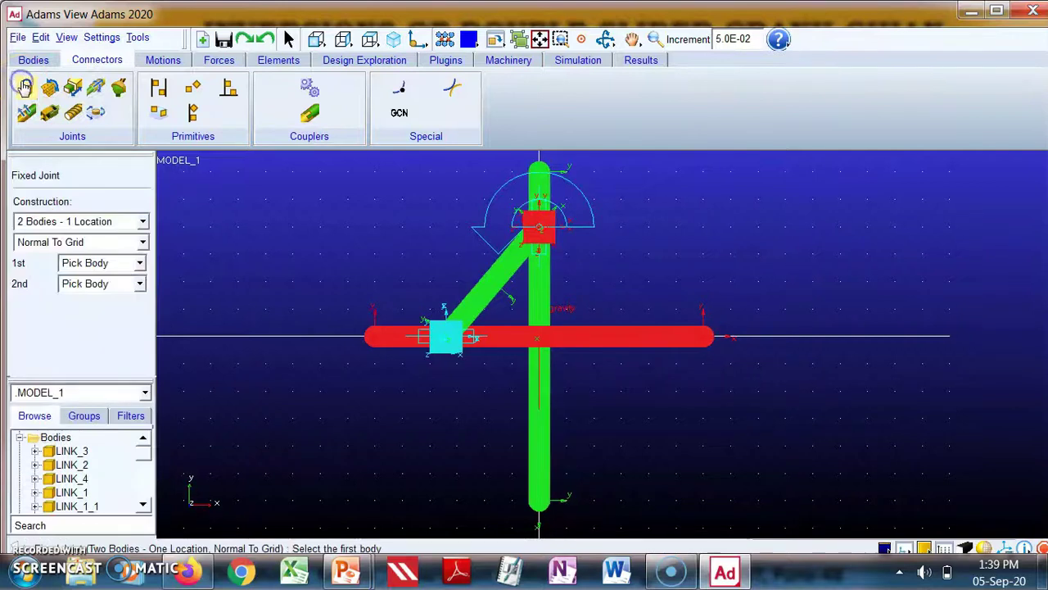
click(443, 351)
click(432, 393)
click(446, 341)
click(440, 324)
click(351, 214)
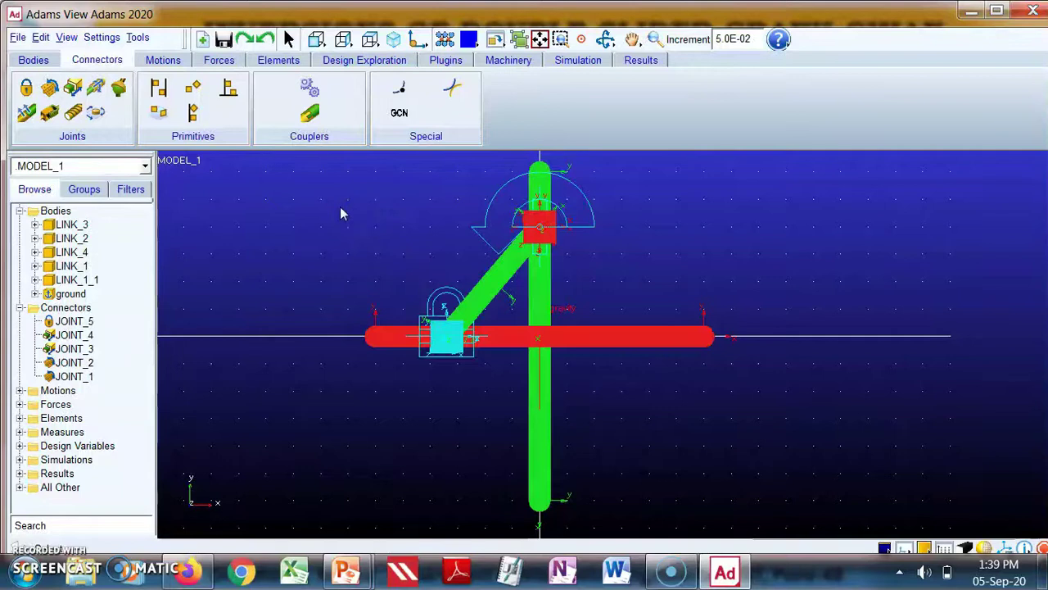
click(163, 59)
click(72, 115)
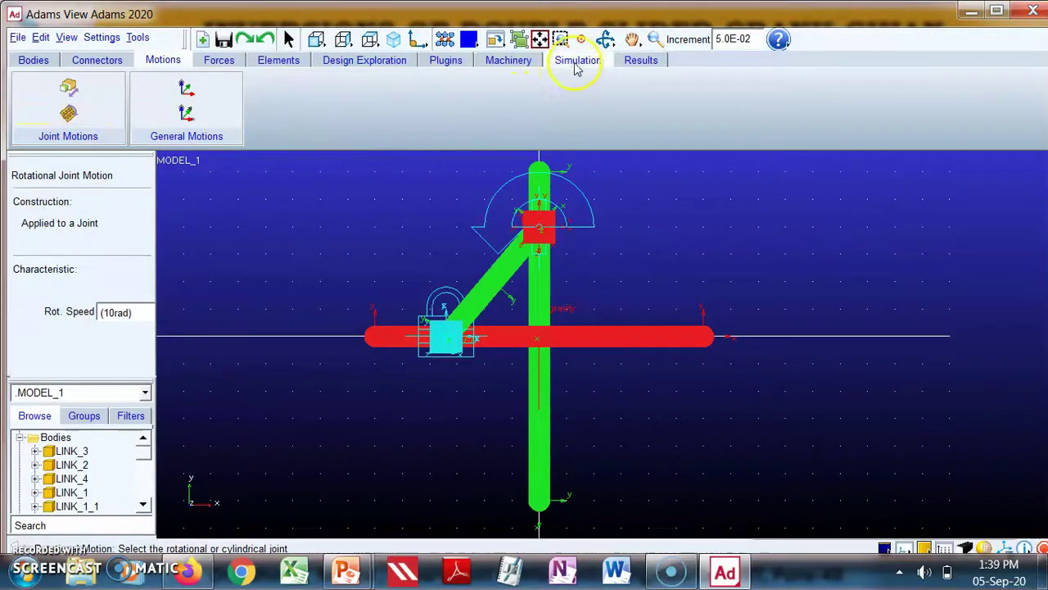
Run a simulation of the Scotch yoke model from Simulation Control
click(631, 39)
drag(615, 234, 579, 236)
click(631, 38)
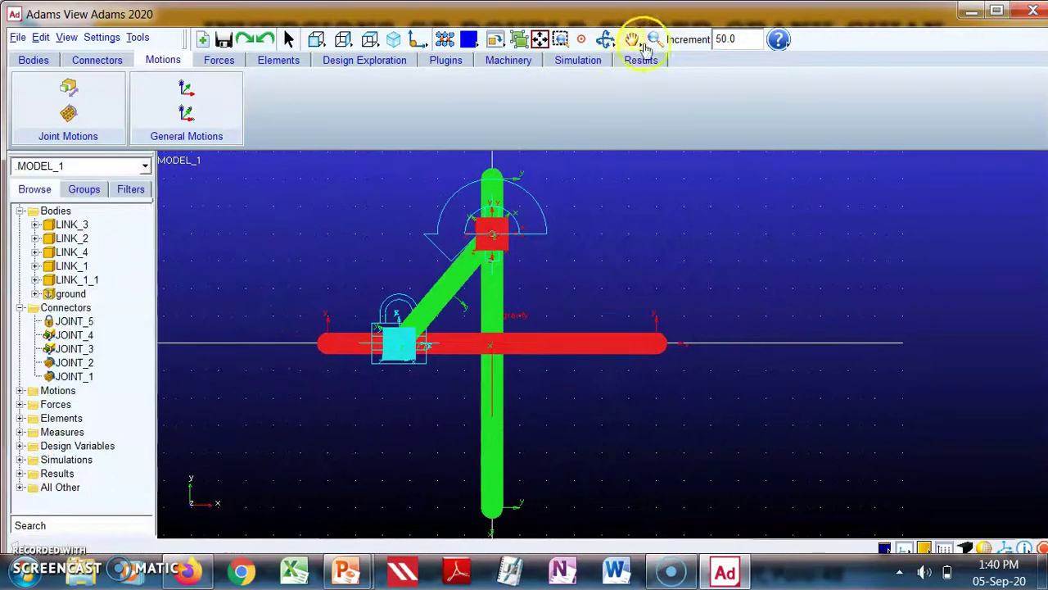
click(580, 61)
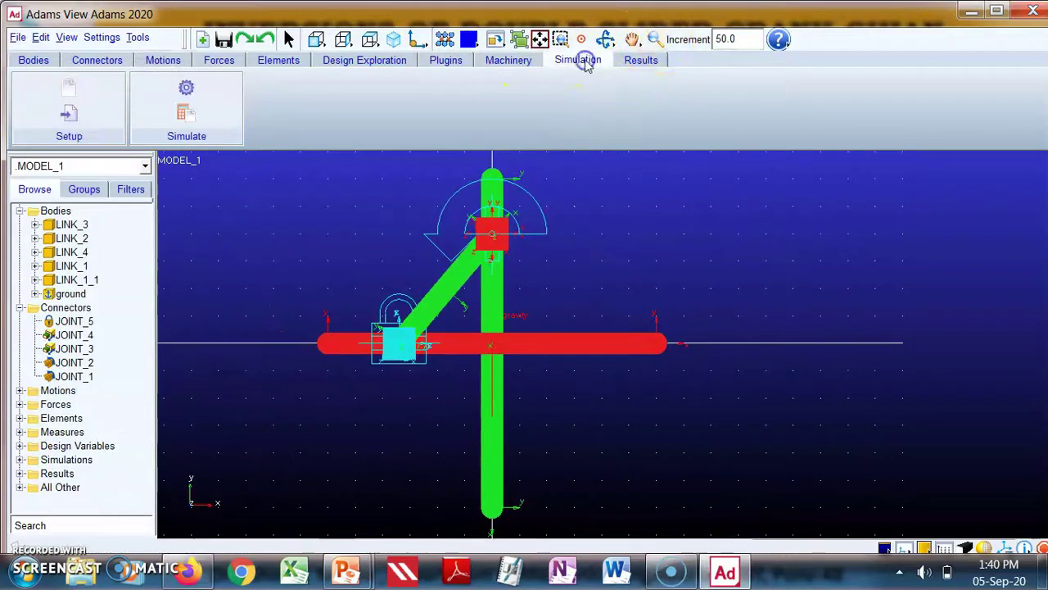
click(229, 85)
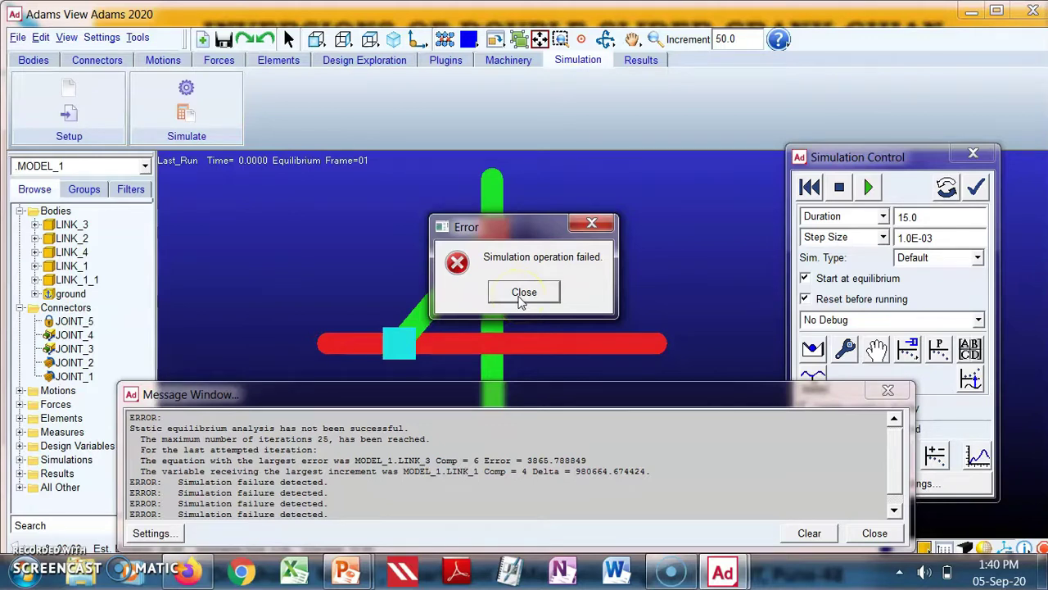
Close the static equilibrium error, the Message Window and Simulation Control
click(522, 295)
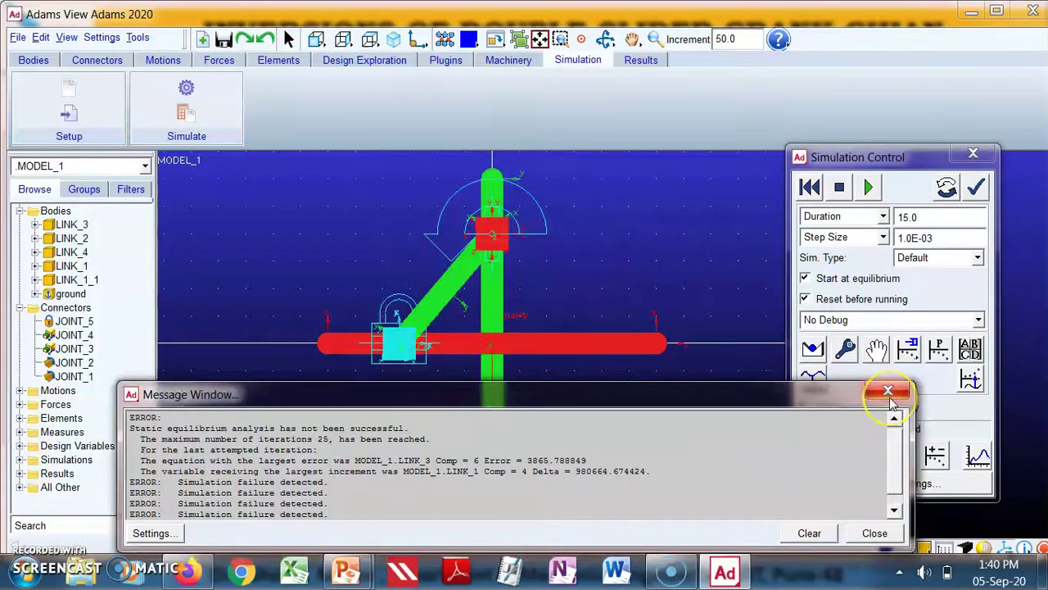
click(889, 394)
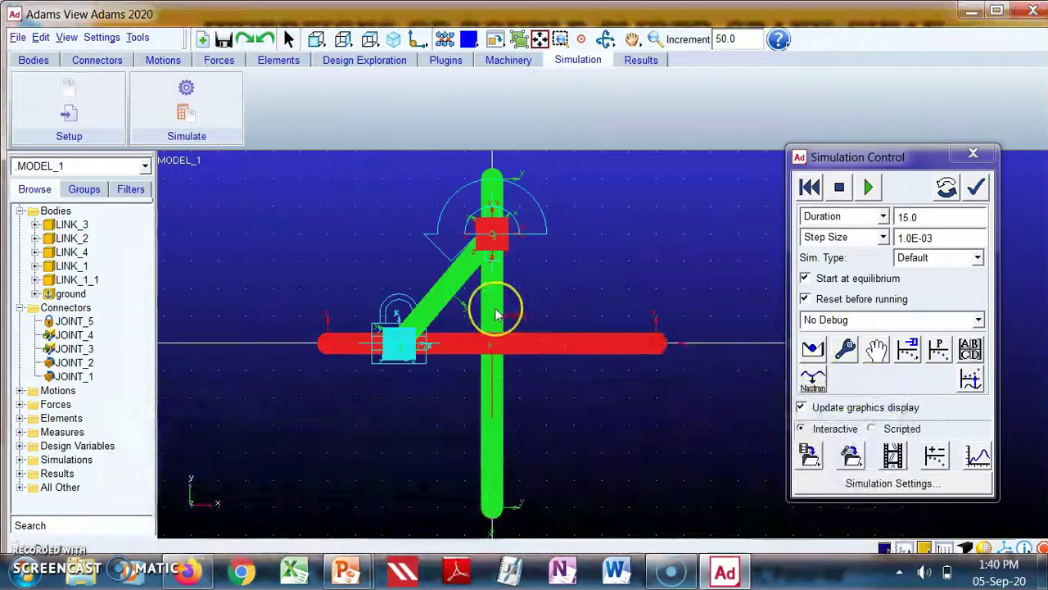
click(495, 314)
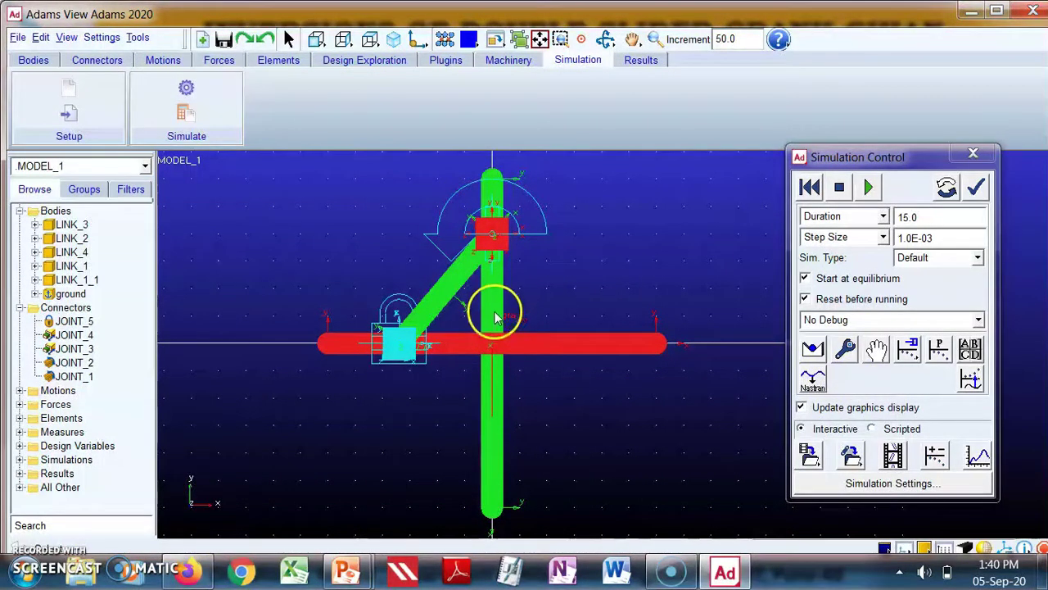
click(973, 154)
click(664, 315)
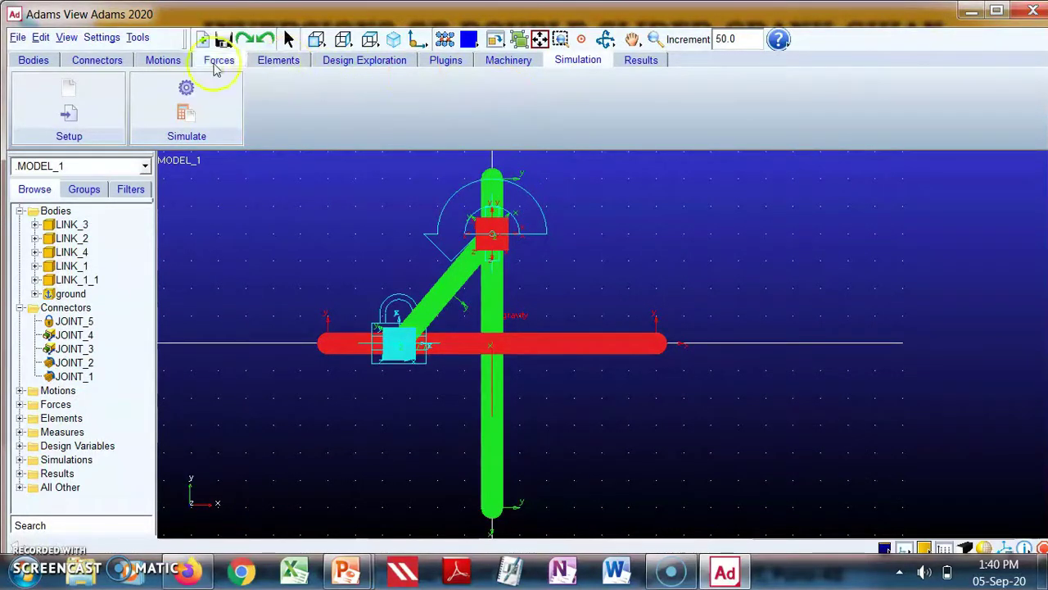
Unite the green vertical link into the red horizontal link, forming one cross body LINK_1_1
click(43, 61)
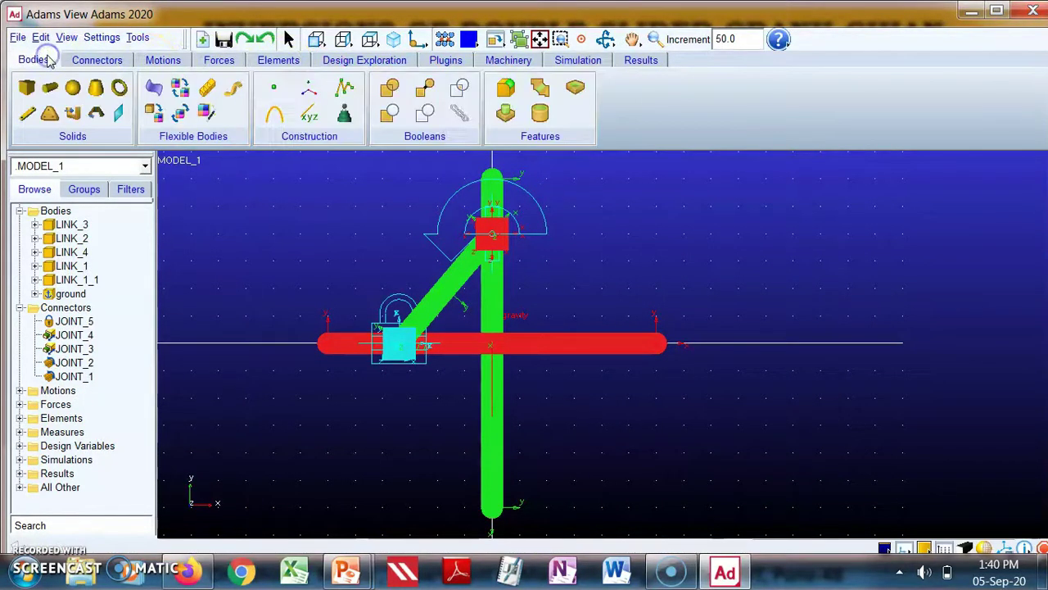
click(391, 92)
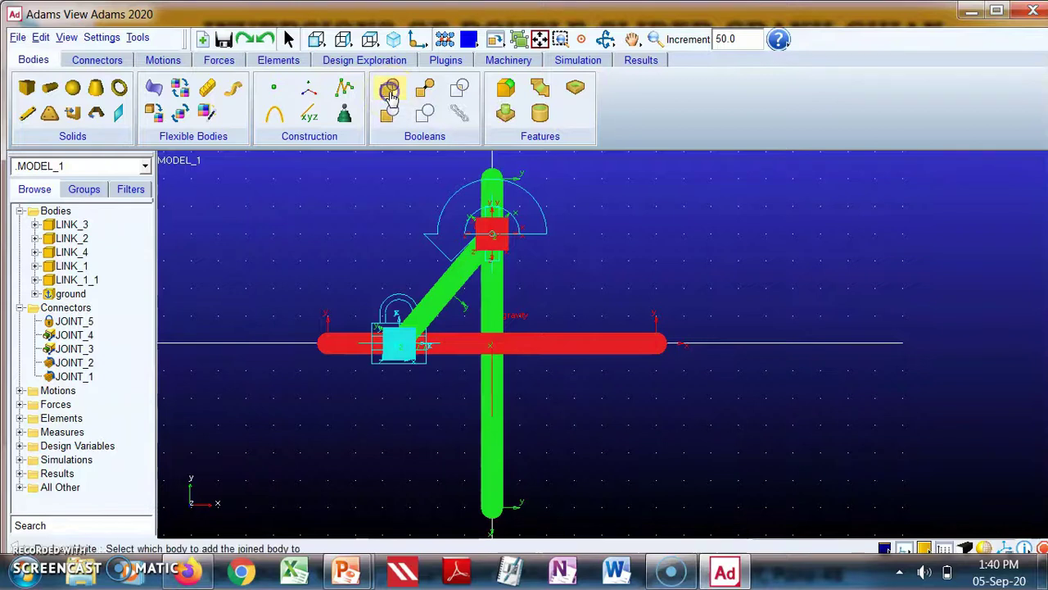
click(563, 359)
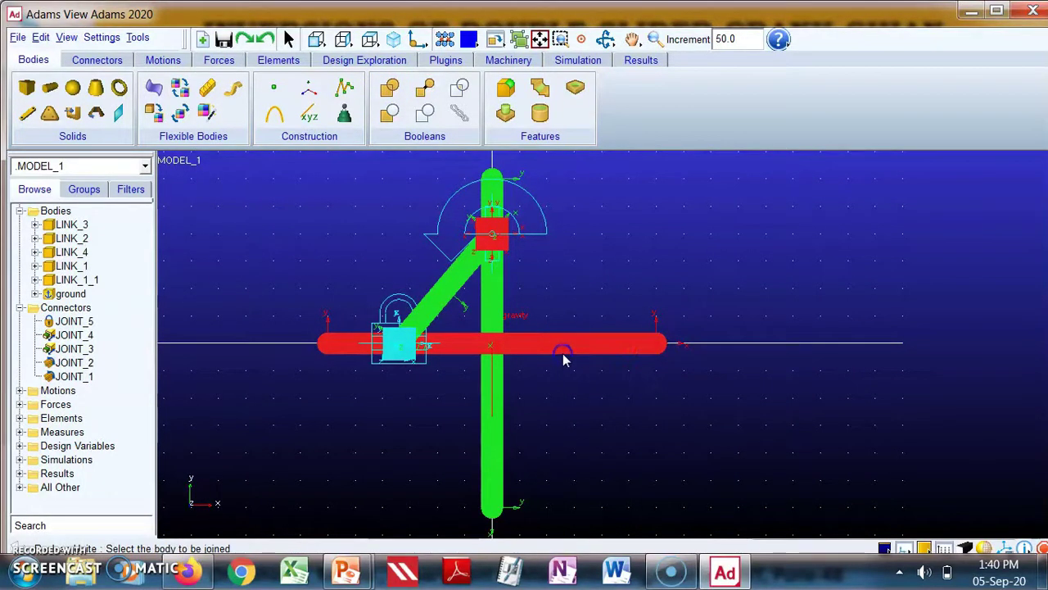
click(501, 399)
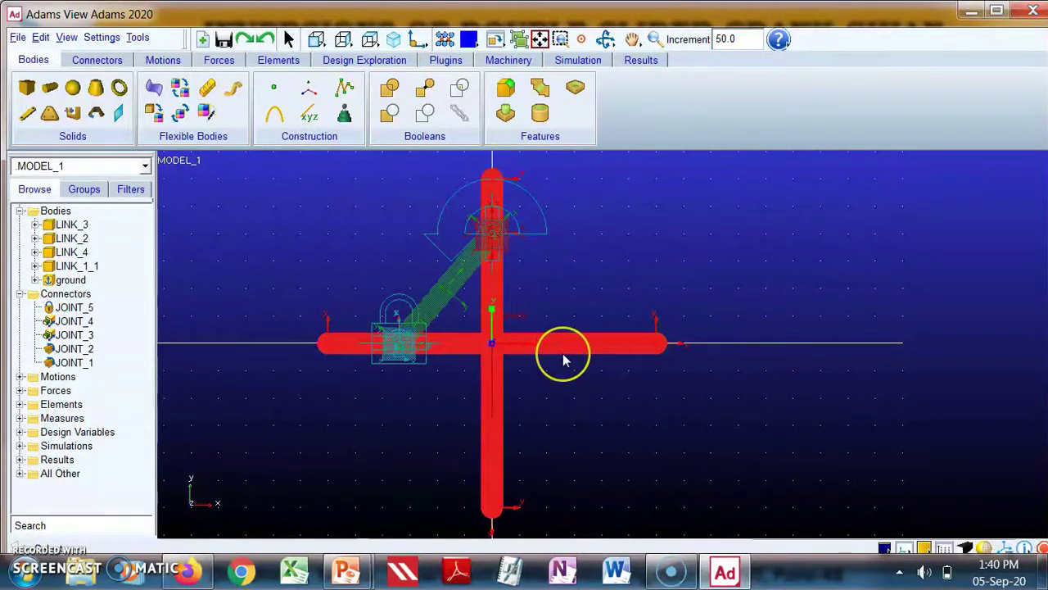
Run the simulation of the merged-cross Scotch yoke model, then stop it
click(578, 60)
click(186, 88)
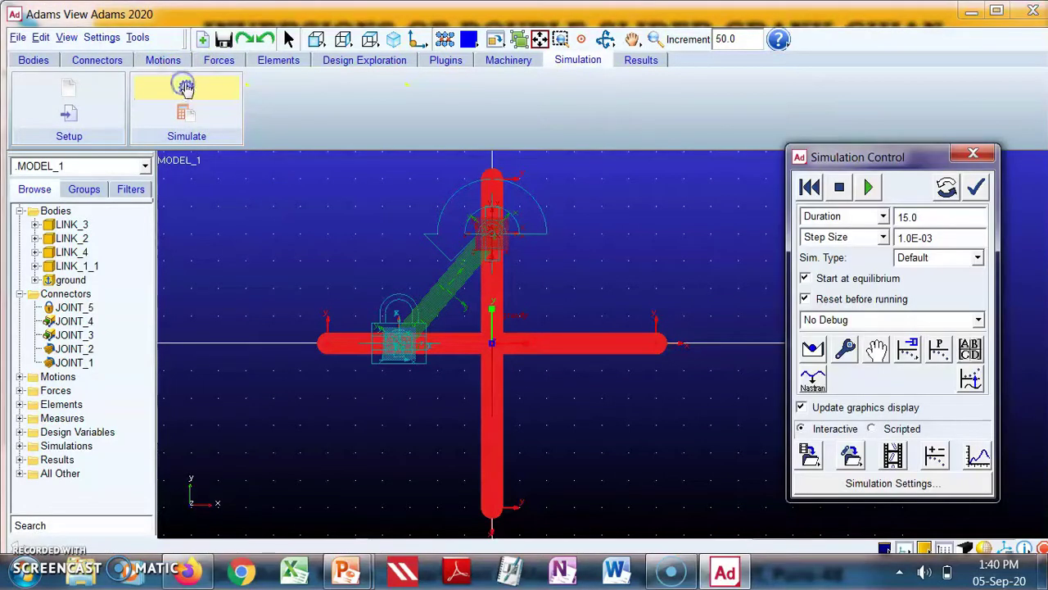
click(869, 187)
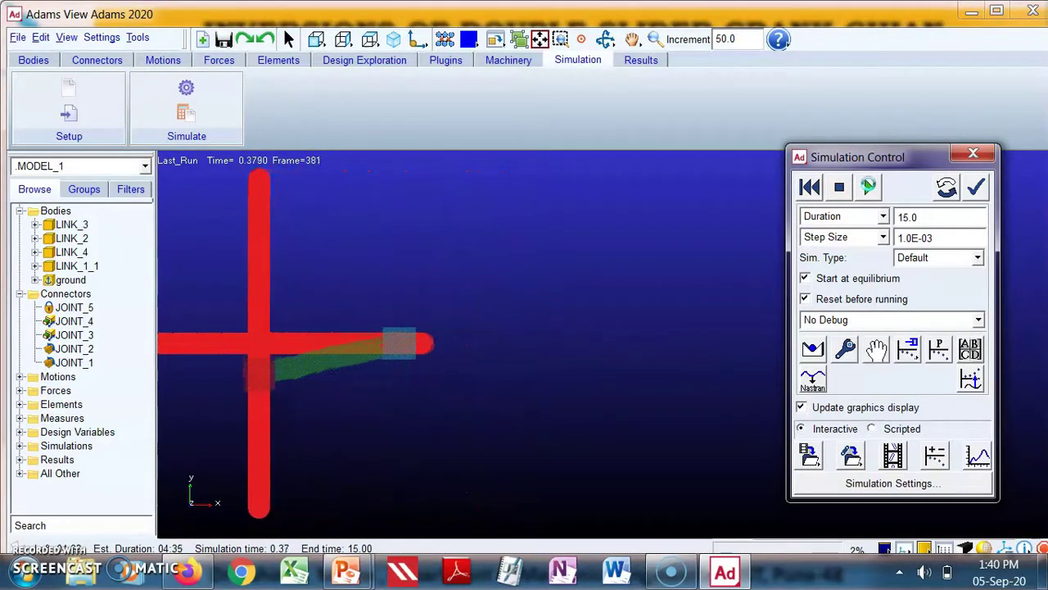
click(840, 187)
Reset and replay the animation, then advance to the Oldham's Coupling slide
click(945, 188)
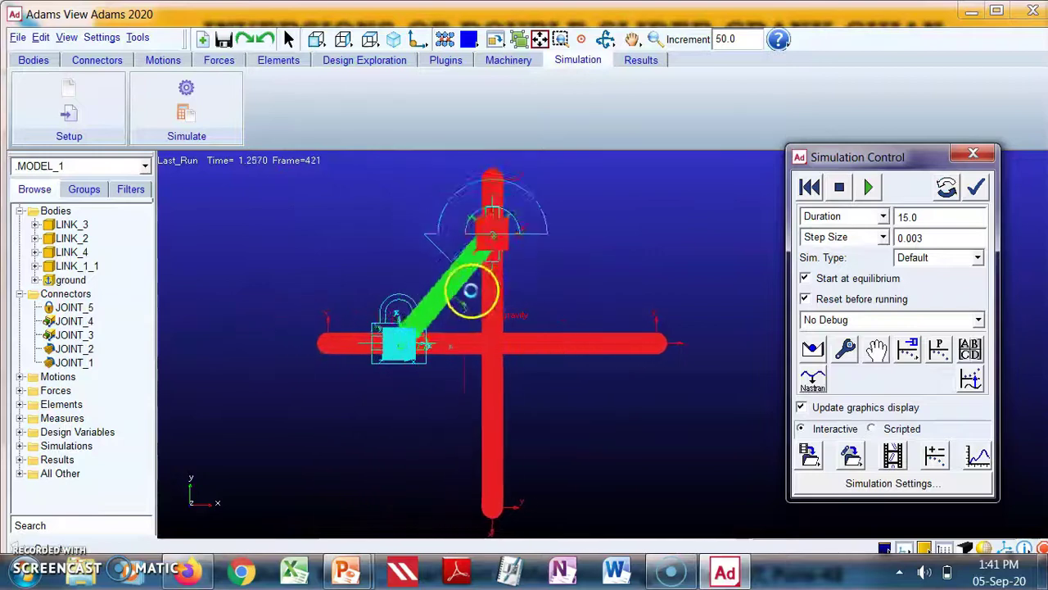
click(946, 187)
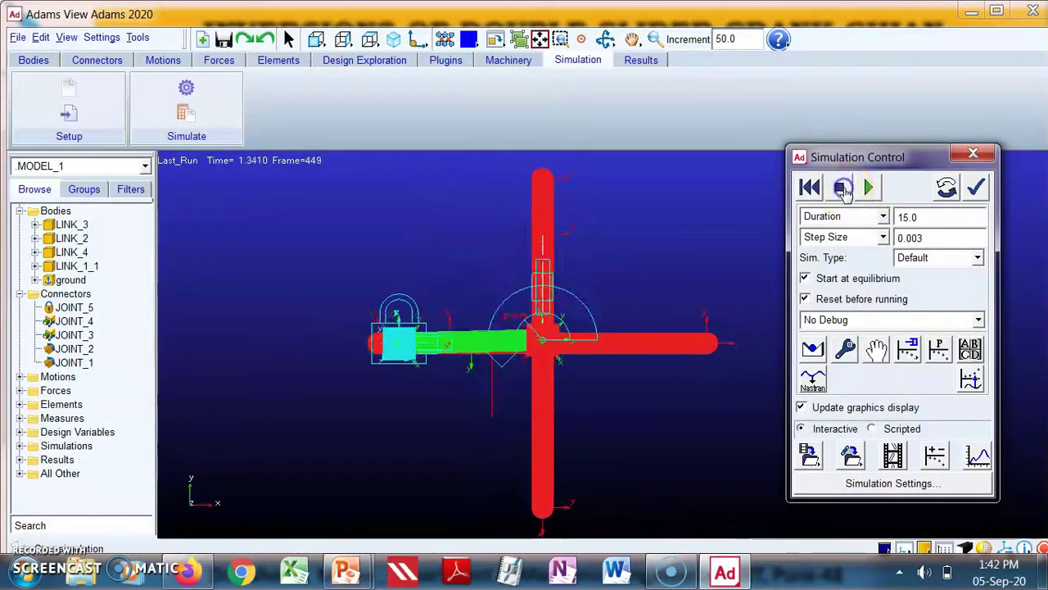
click(973, 155)
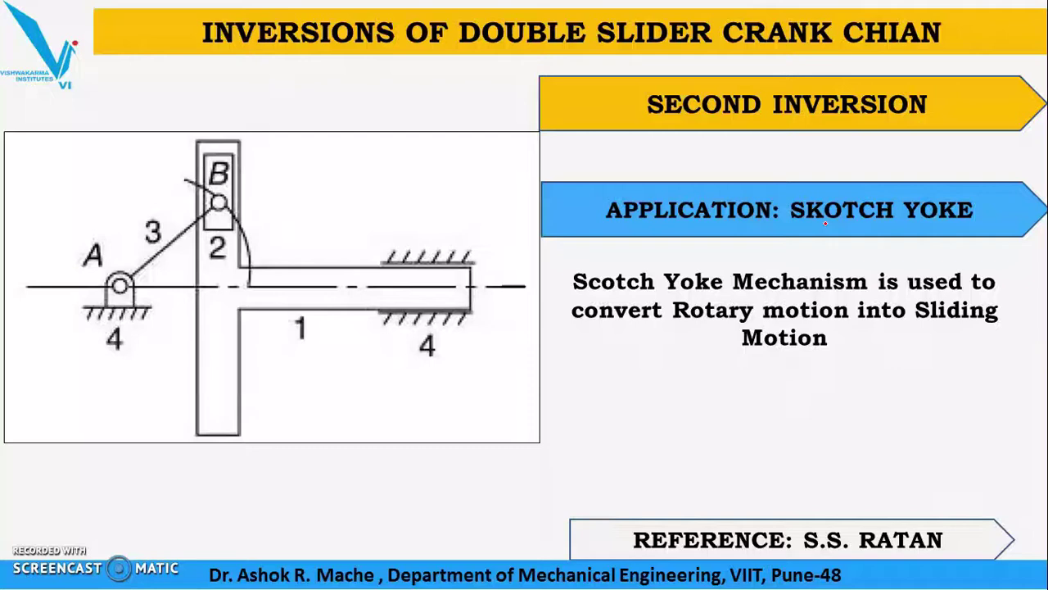
click(670, 287)
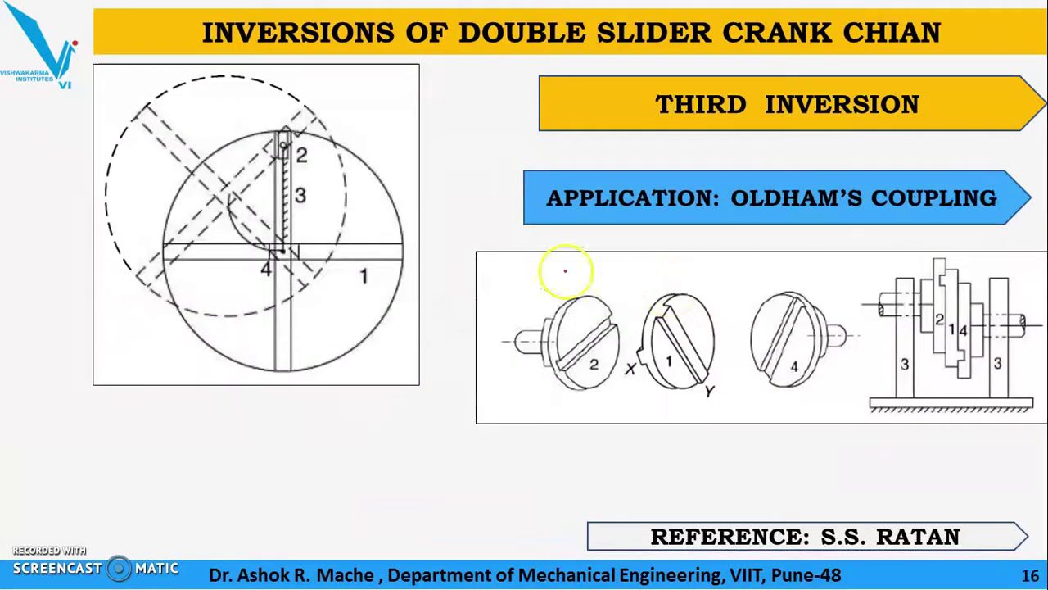